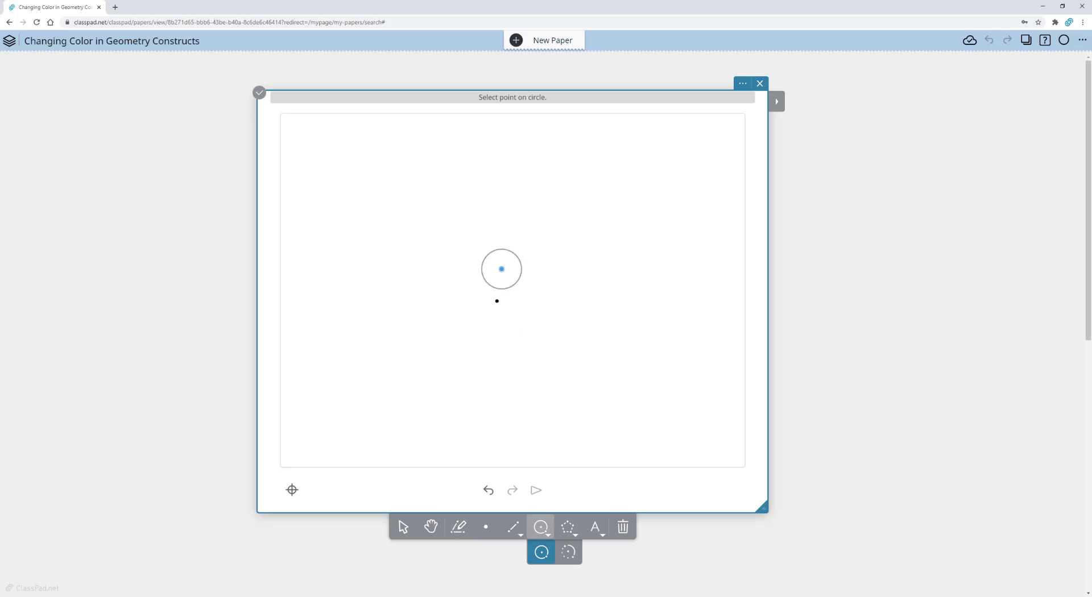
Step: Complete the large circle around the existing centre point and change its outline colour to red
click(519, 383)
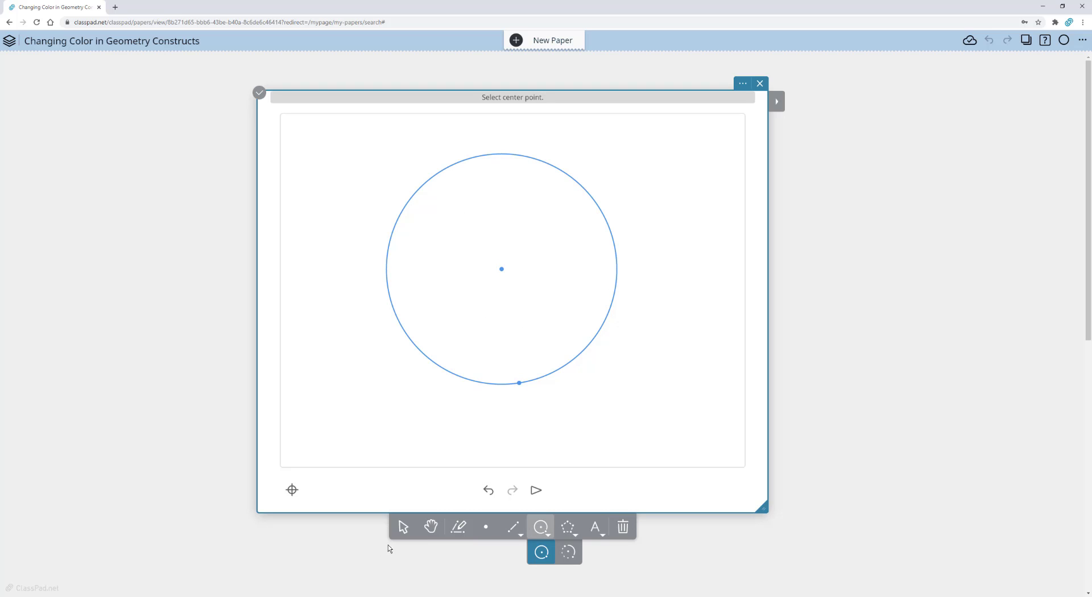
click(403, 526)
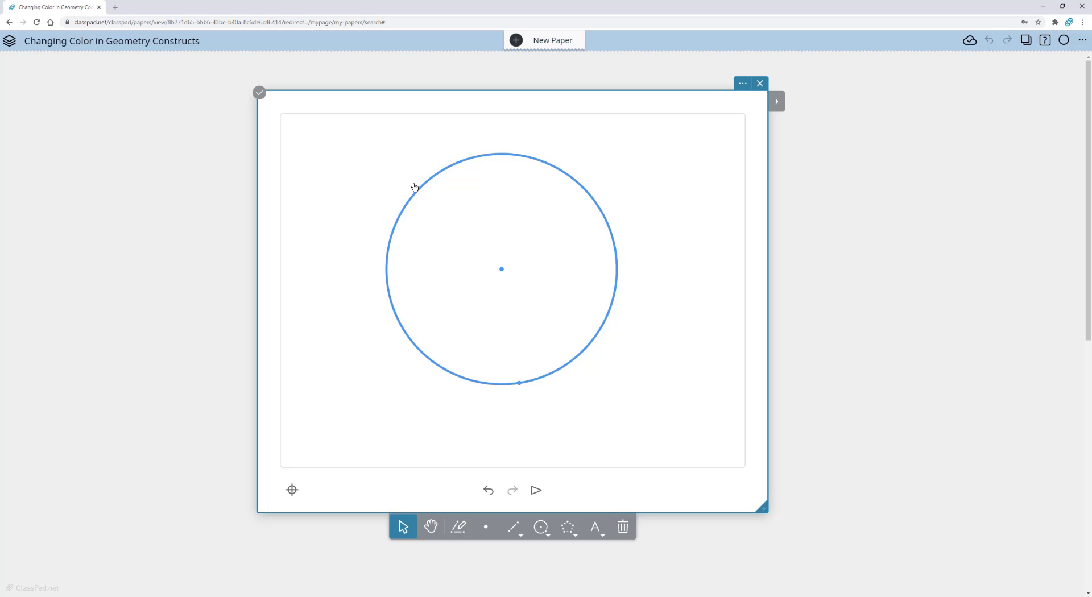
click(776, 106)
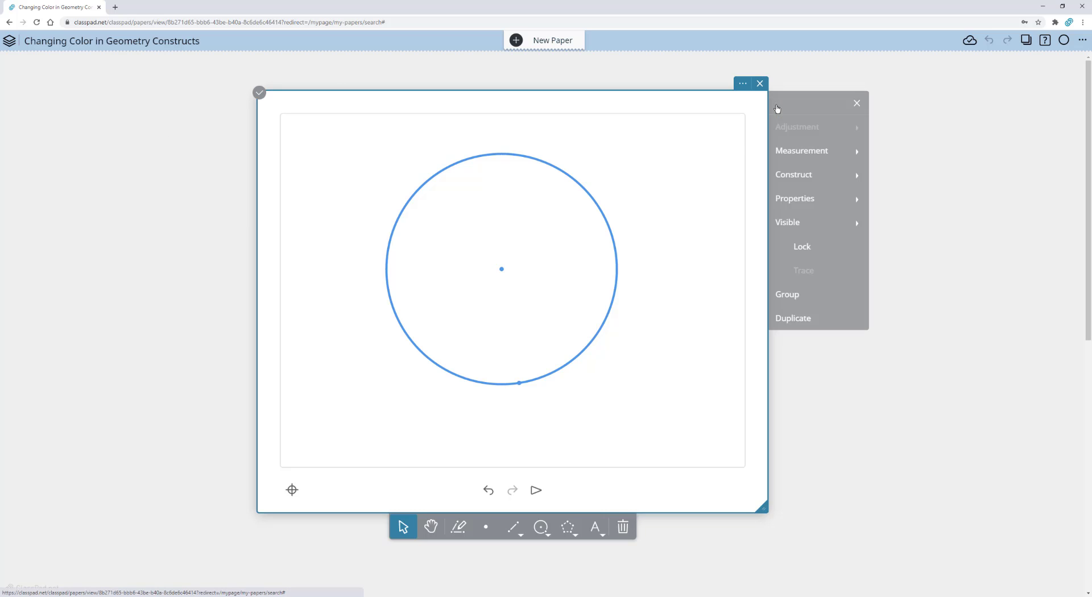
click(801, 200)
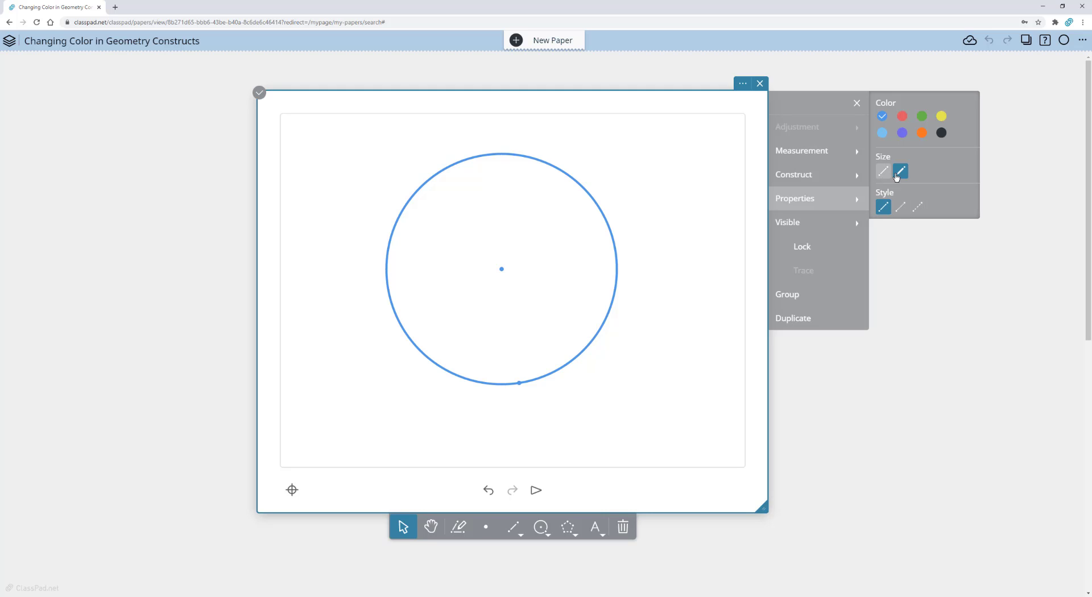
click(902, 117)
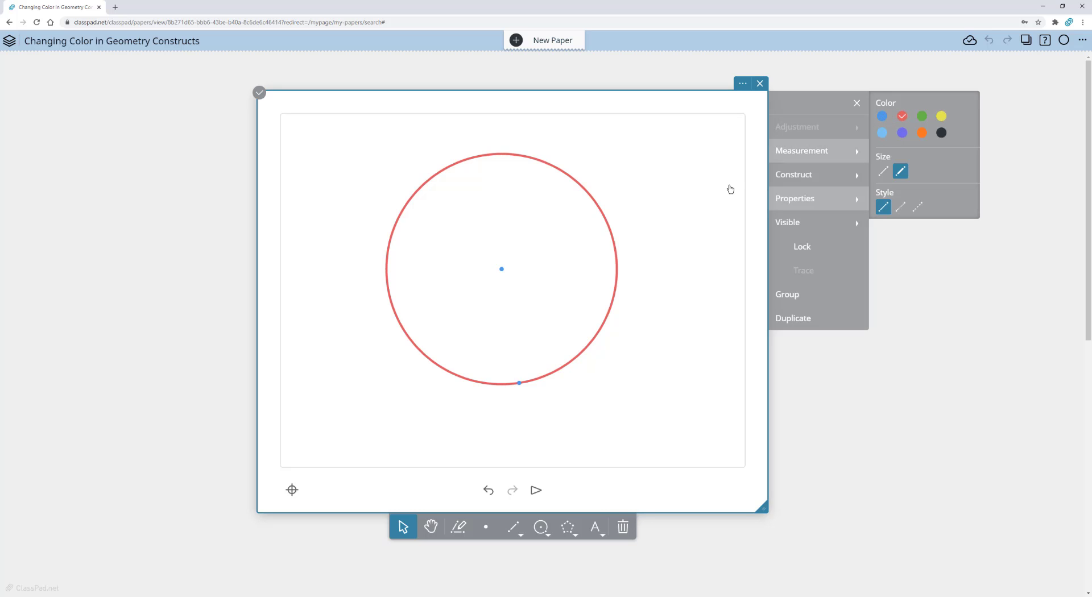
click(691, 242)
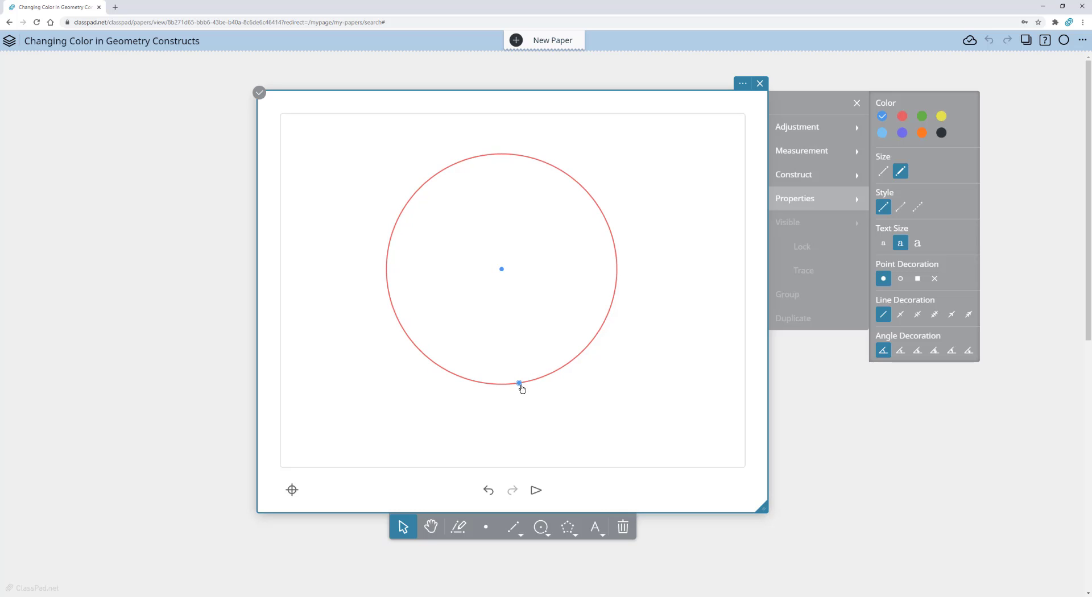
Step: Enlarge the circle slightly and draw a green segment from its centre to the point on its lower edge
mouse_move(519, 384)
mouse_down()
mouse_move(514, 336)
mouse_move(536, 389)
mouse_up()
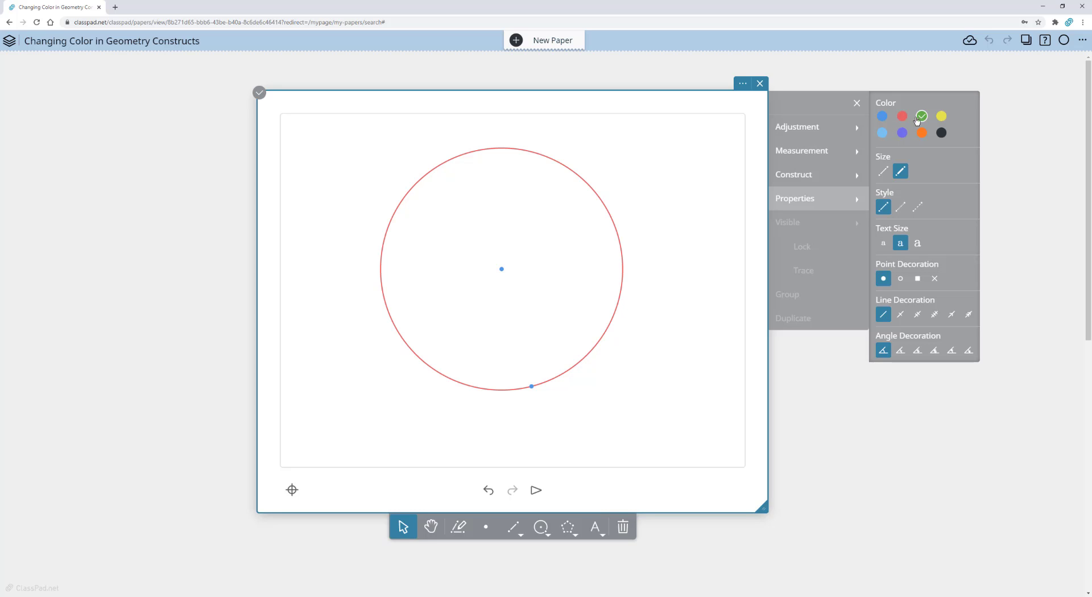
click(518, 530)
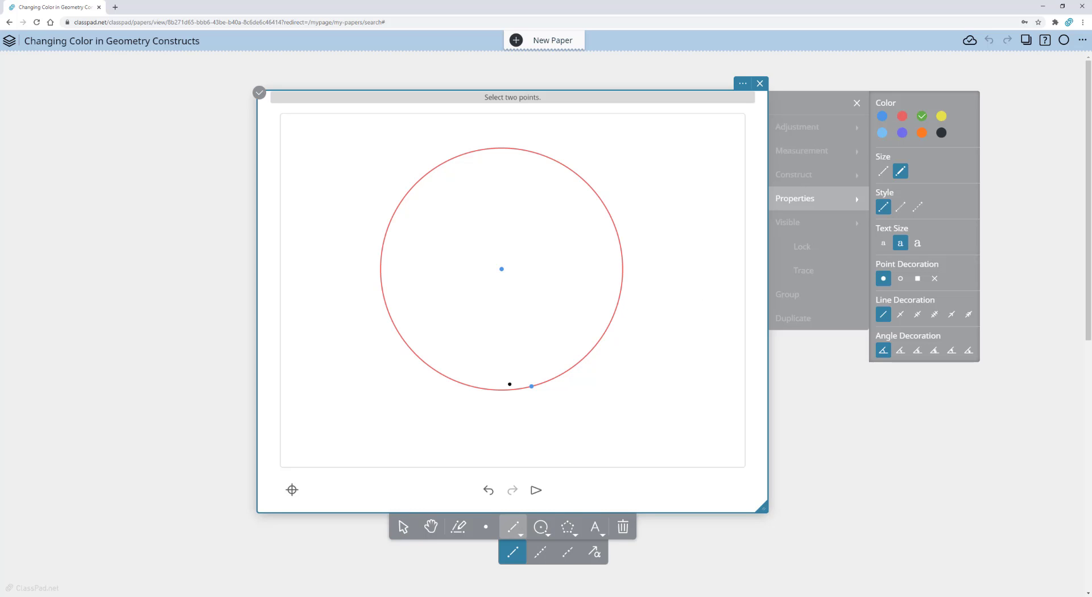
click(502, 269)
click(531, 386)
click(402, 527)
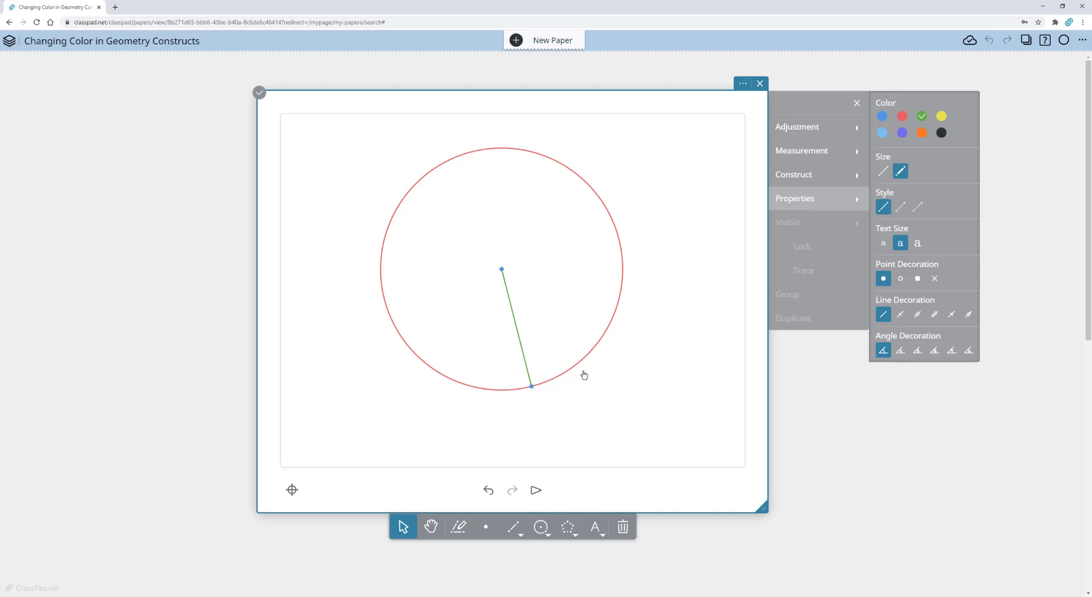
Step: Draw a green arc on the circle from the lower point to the right side and shift its end point slightly down
click(540, 528)
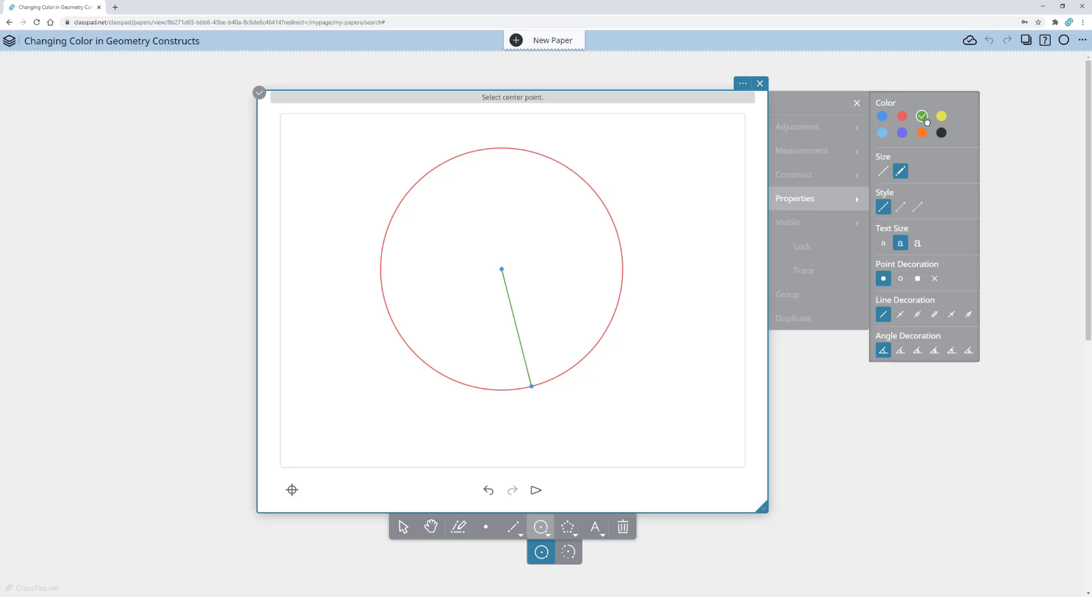
click(567, 552)
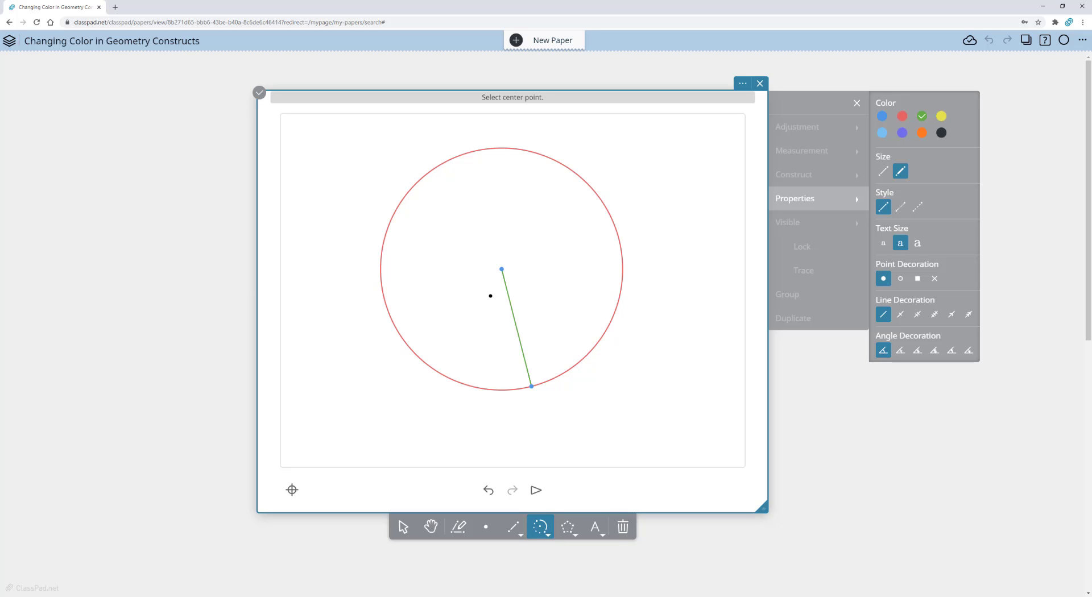
click(501, 269)
click(623, 276)
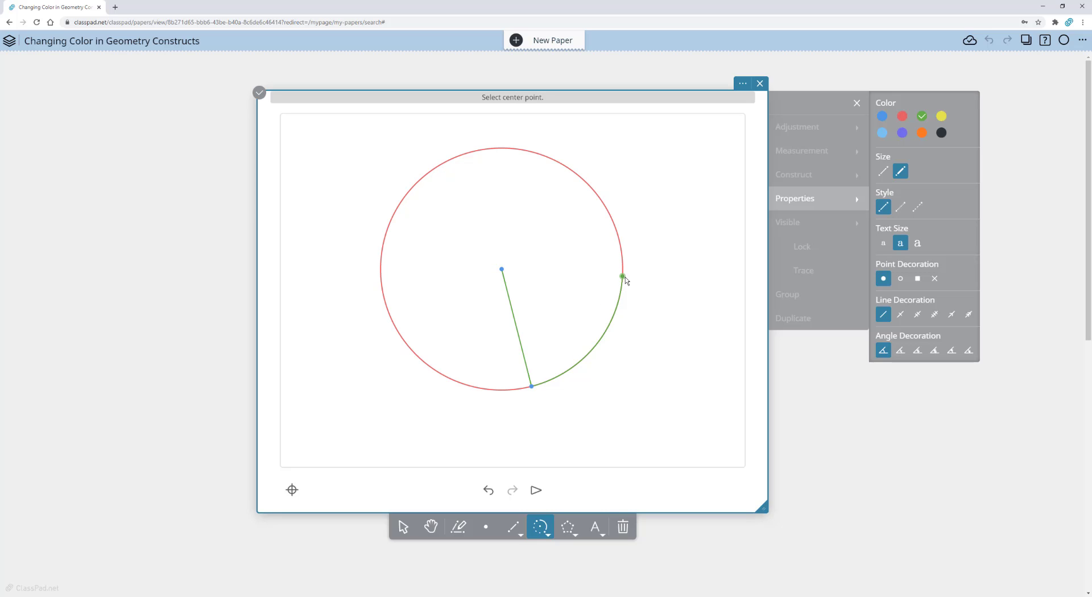
click(403, 527)
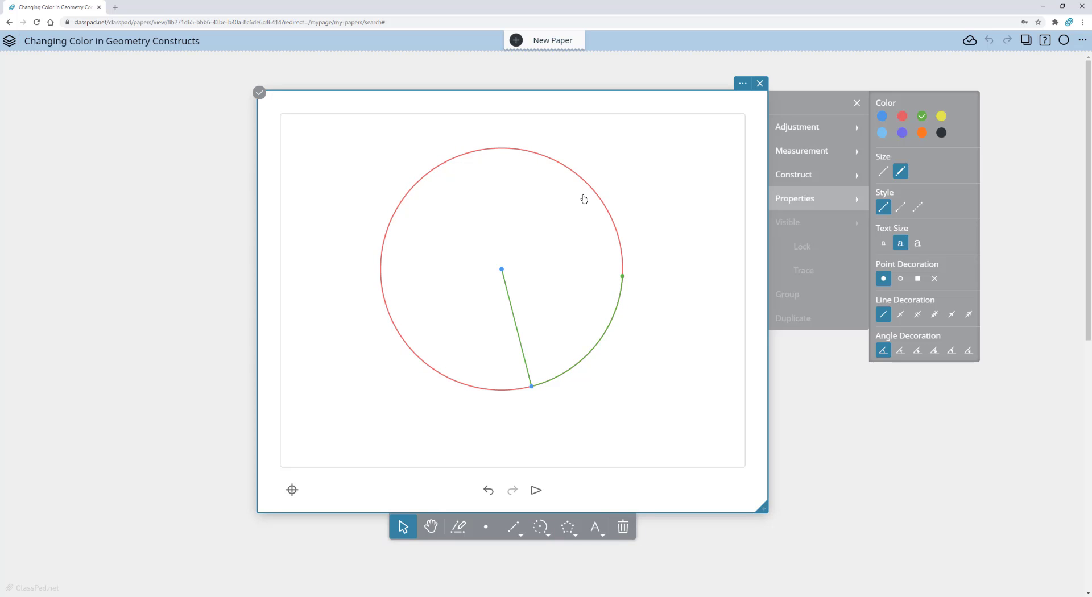
mouse_move(622, 276)
mouse_down()
mouse_move(581, 364)
mouse_move(630, 287)
mouse_move(626, 263)
mouse_move(628, 286)
mouse_up()
Step: Draw a second green segment from the centre to the arc's upper end point and lower that point slightly along the circle
click(511, 523)
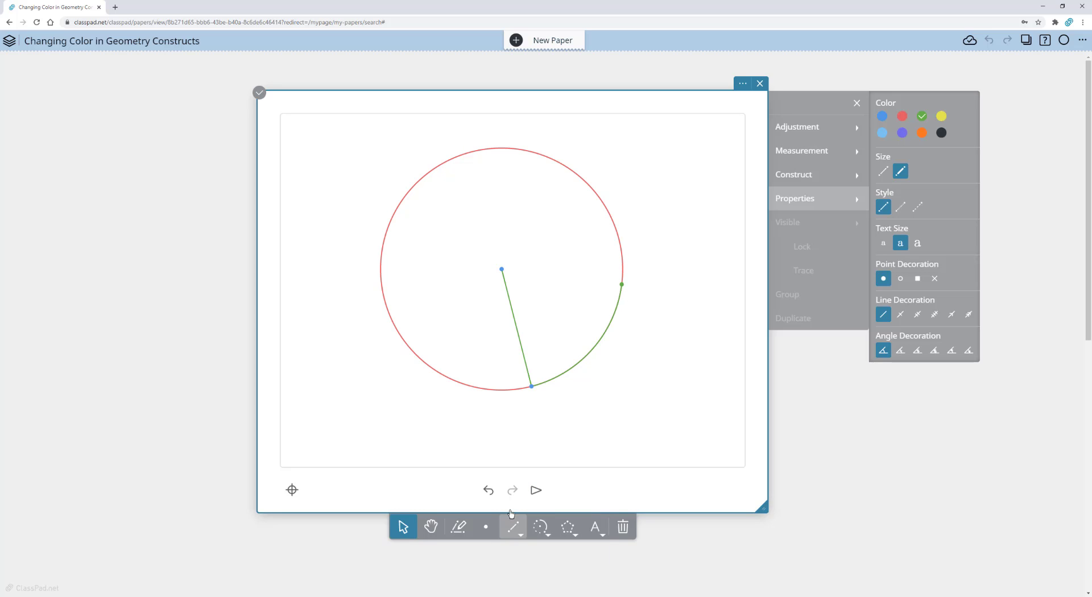
click(502, 269)
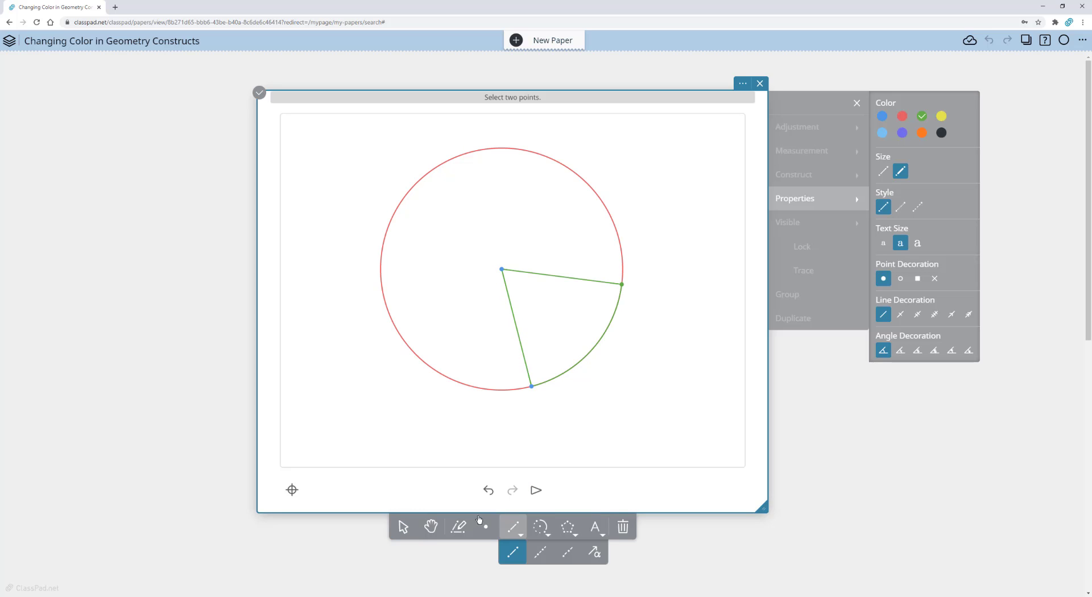
click(403, 527)
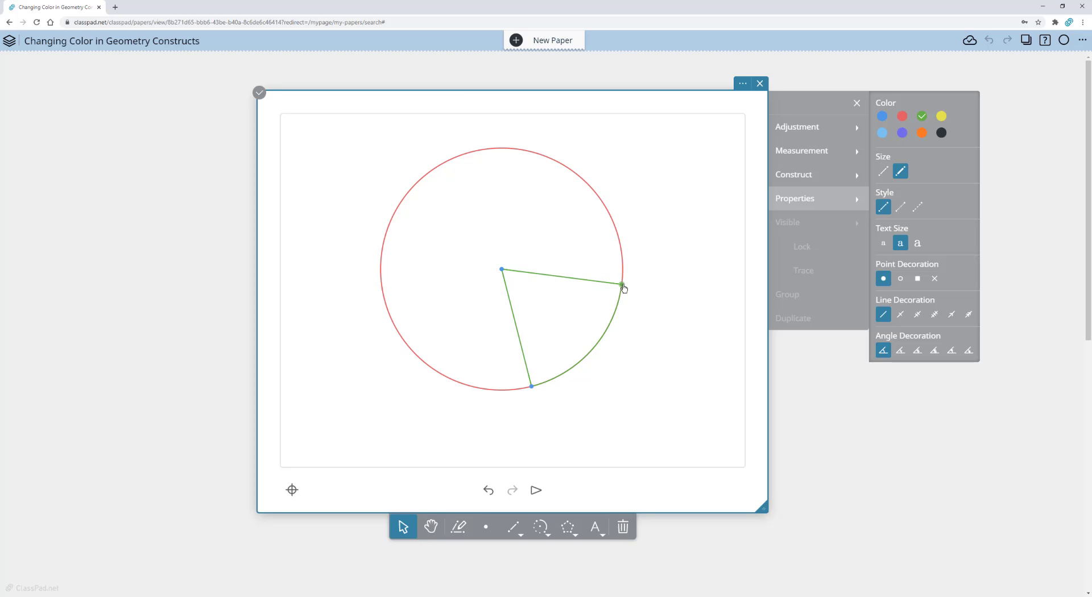
mouse_move(623, 289)
mouse_down()
mouse_move(594, 350)
mouse_move(624, 297)
mouse_up()
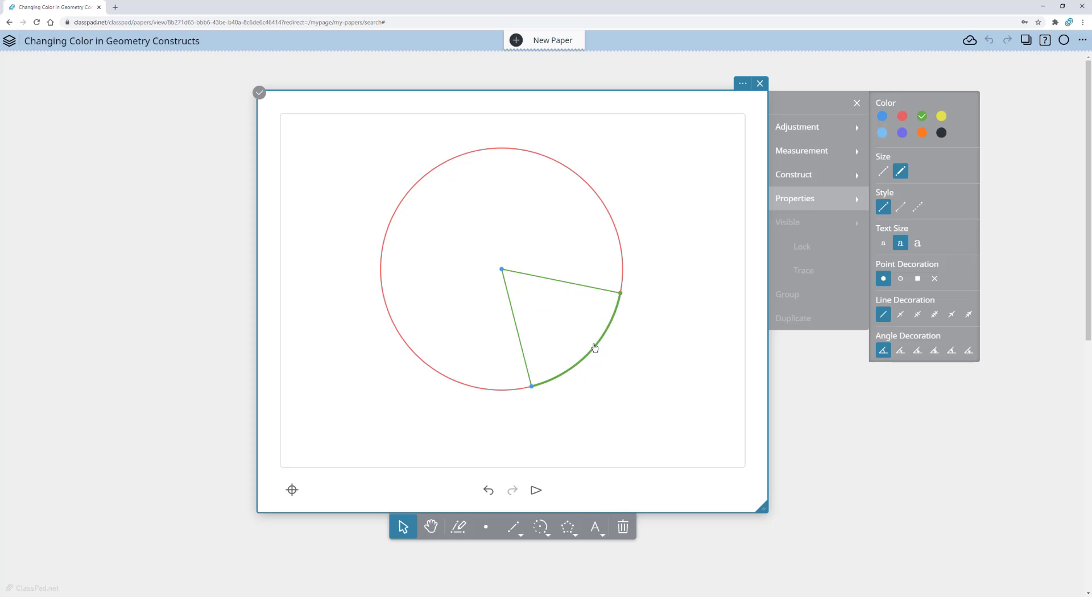
Step: Add an Angle(0-180) measurement between the two green radii
click(536, 277)
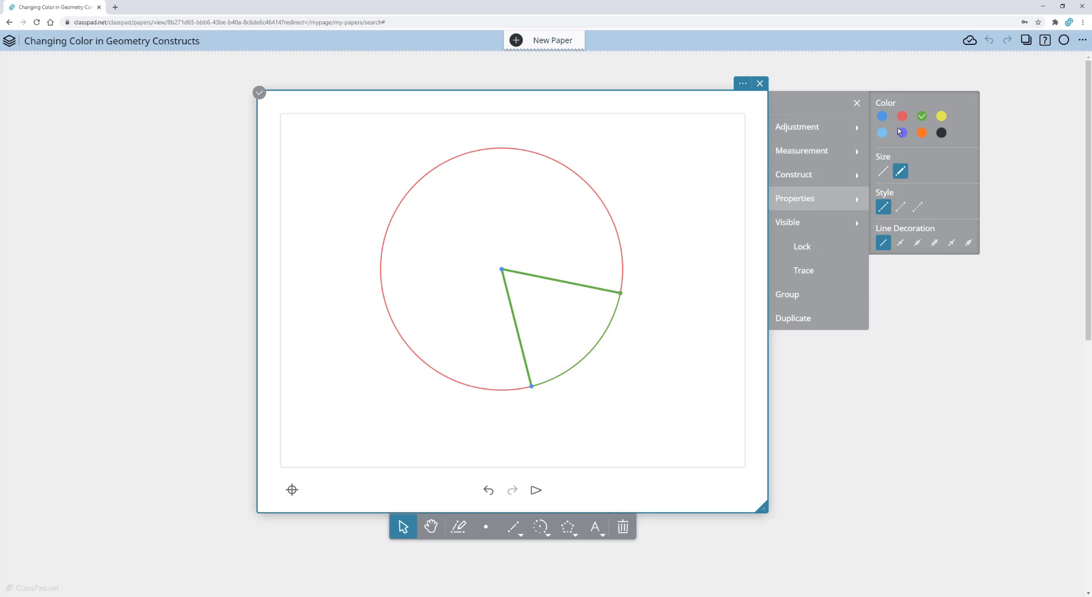
click(819, 151)
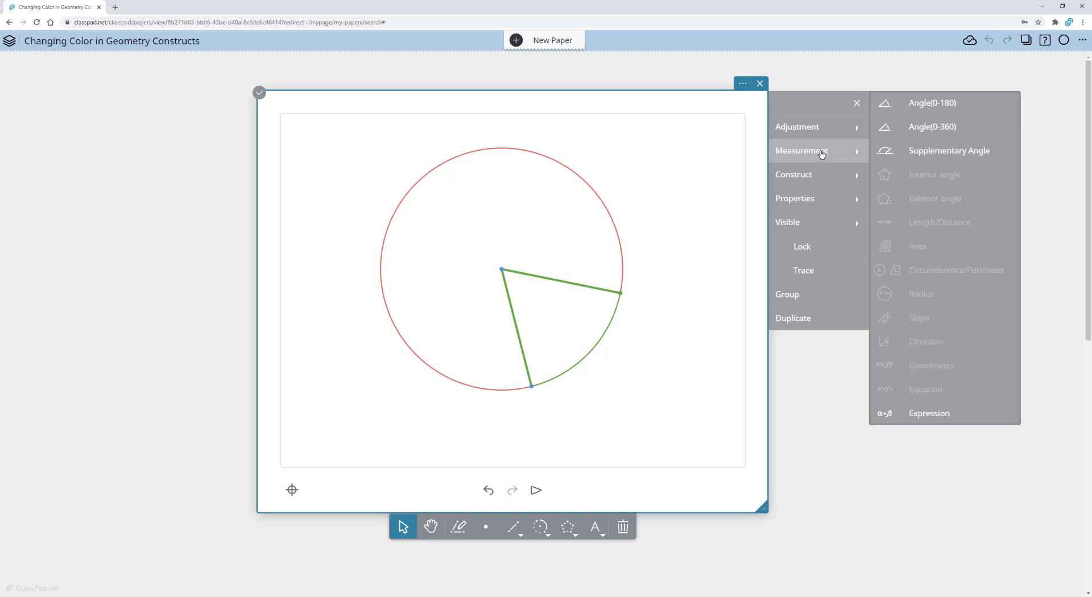
click(937, 102)
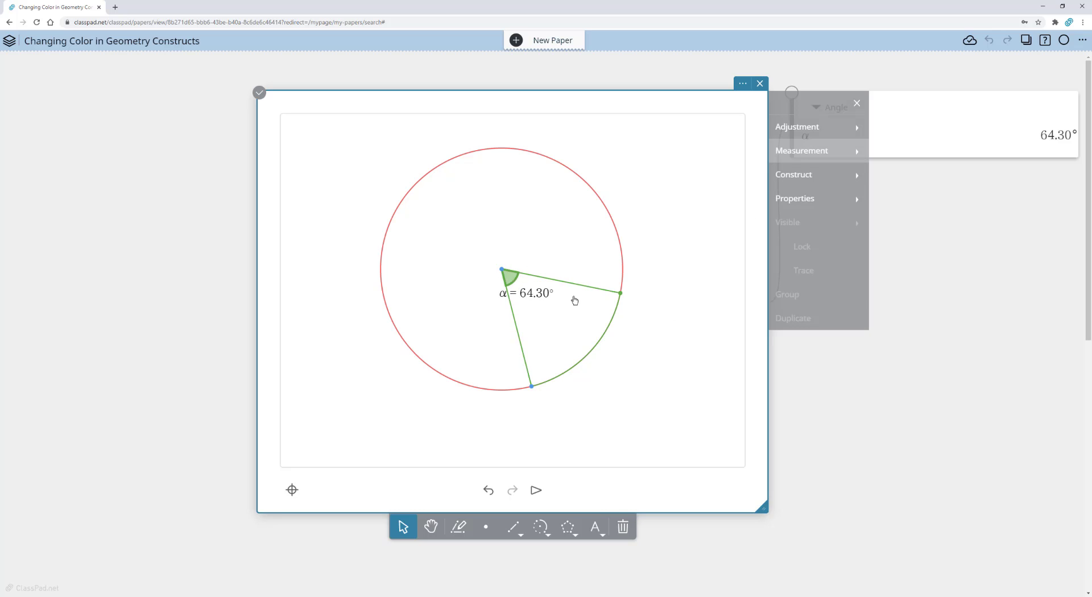
Step: Move the arc's upper end point along the circle to make the angle about 59°, and shift the angle label further inside the sector
drag(619, 293, 596, 259)
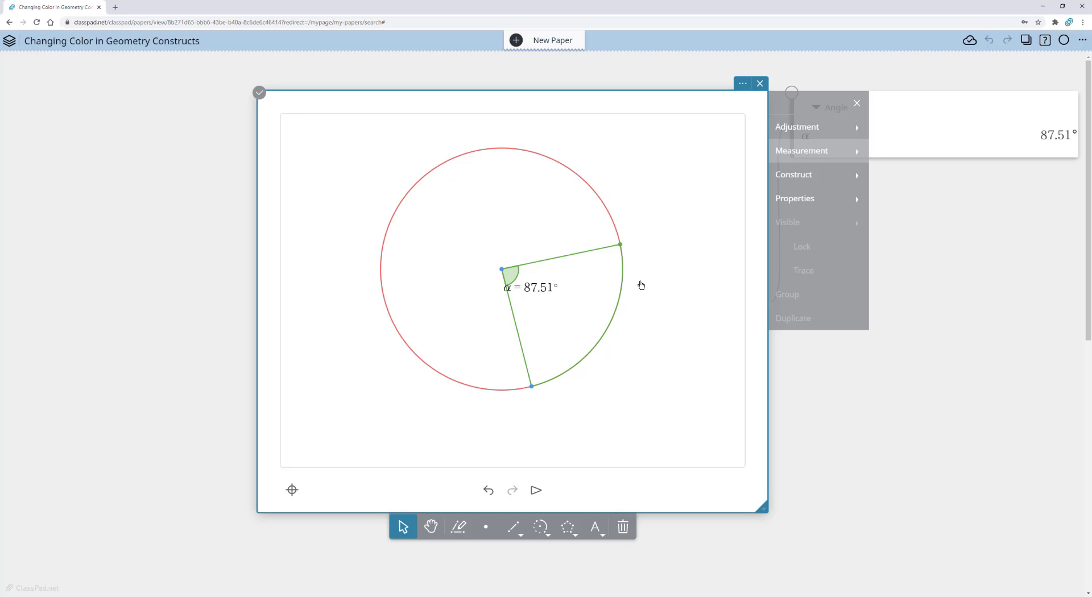
drag(620, 246, 621, 310)
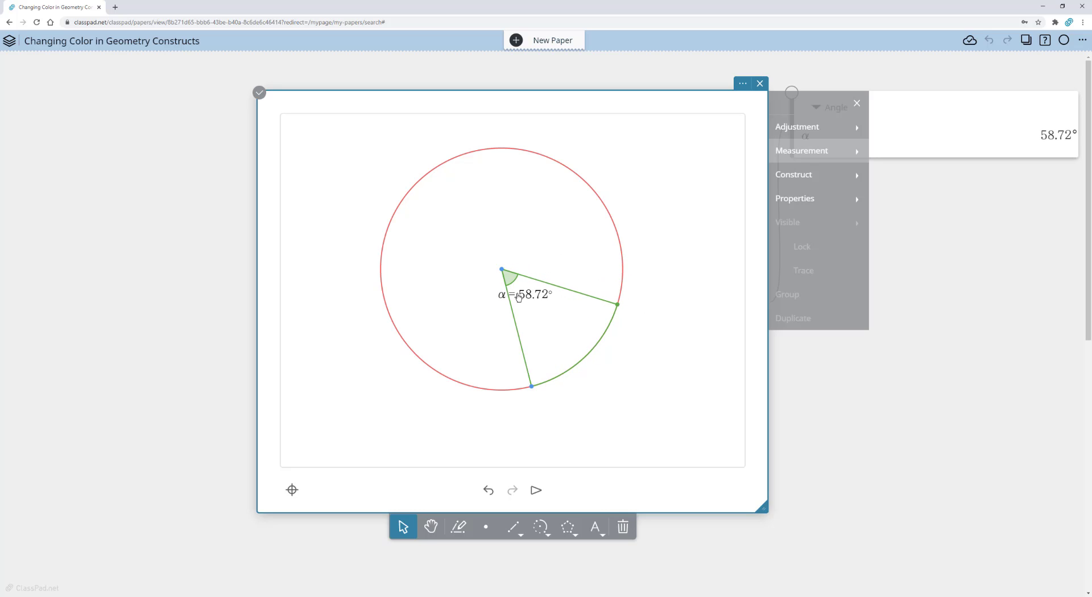
drag(529, 298, 548, 310)
Step: Hide the angle measurement's sticky note and its α label, keeping only the measured value on the drawing
click(936, 140)
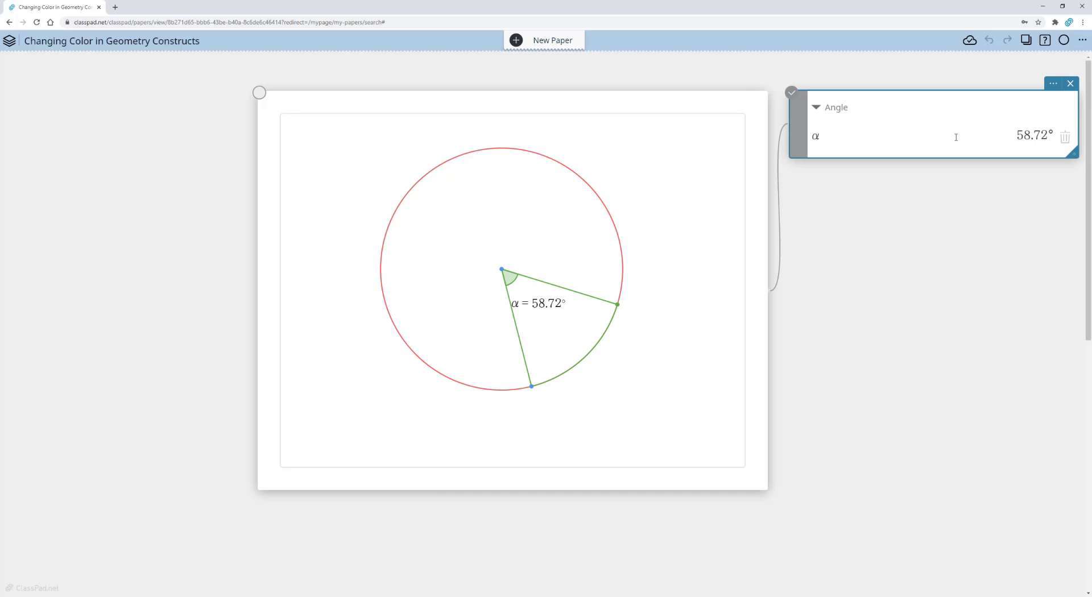
click(544, 308)
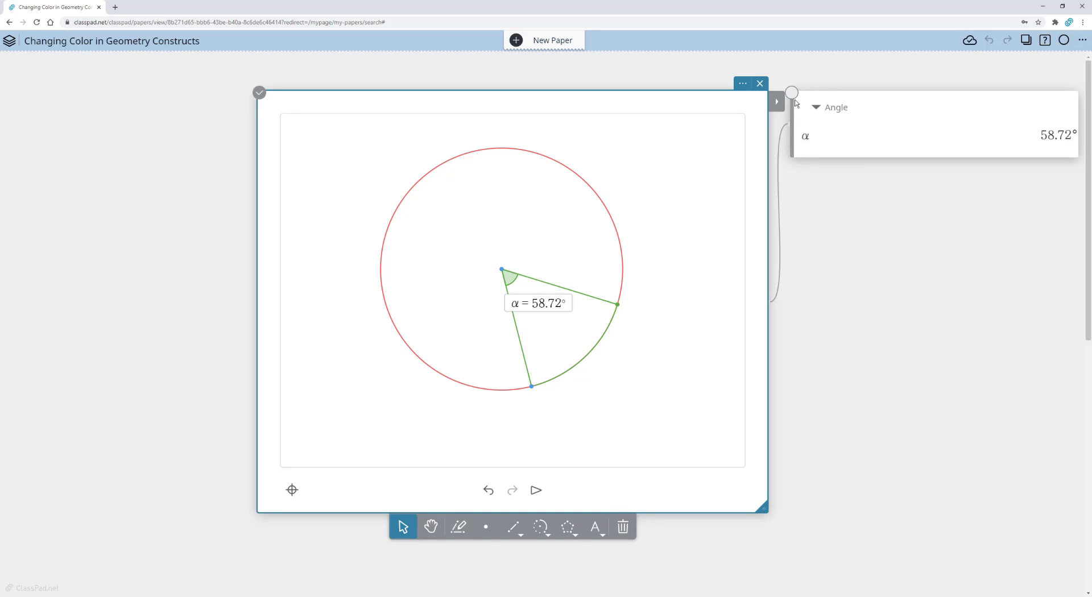
click(776, 102)
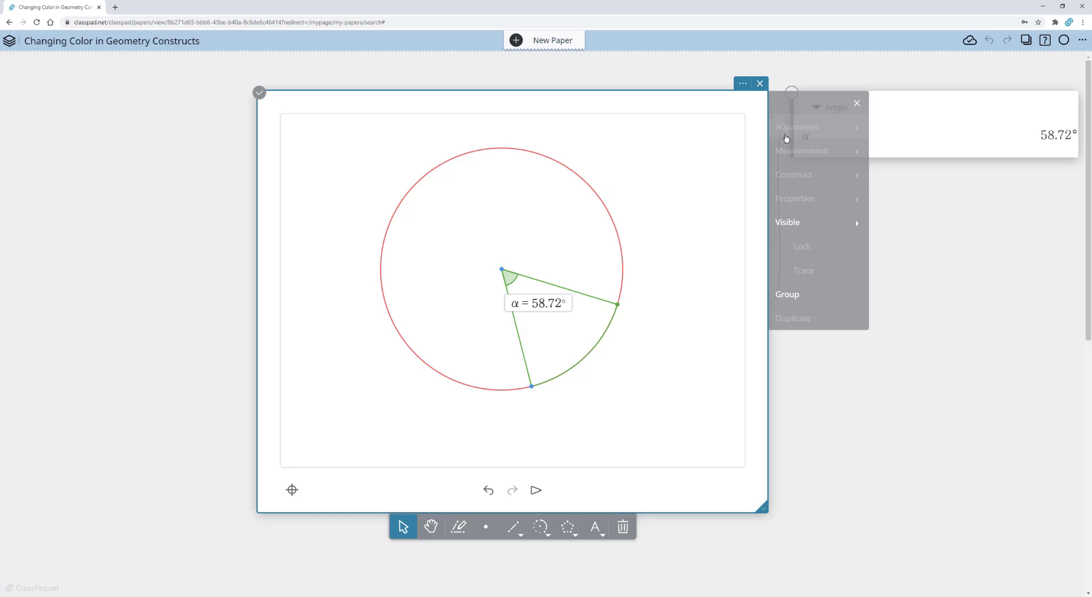
click(780, 225)
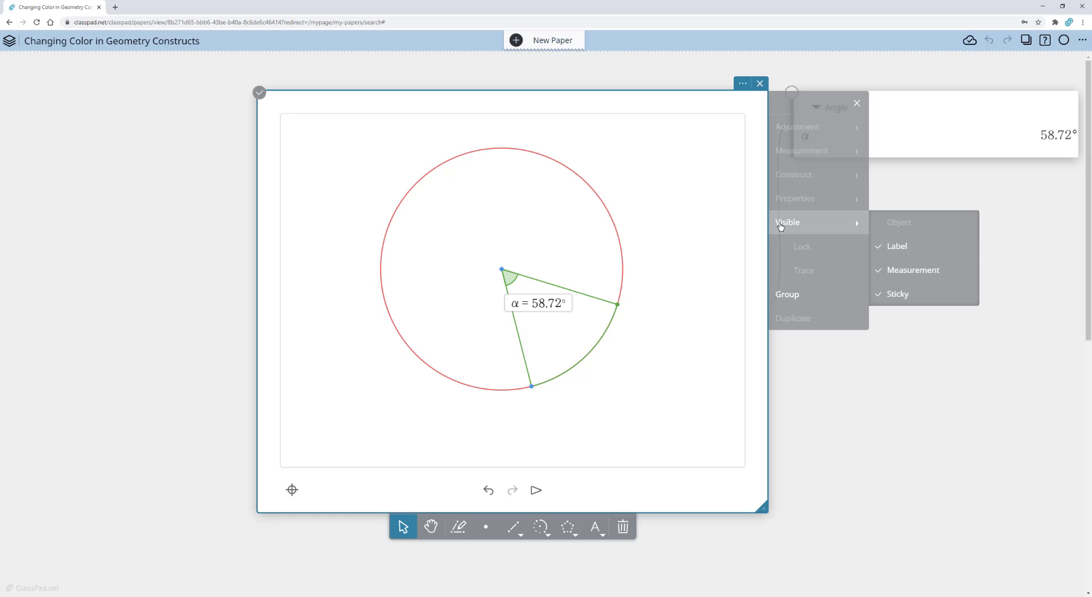
click(908, 296)
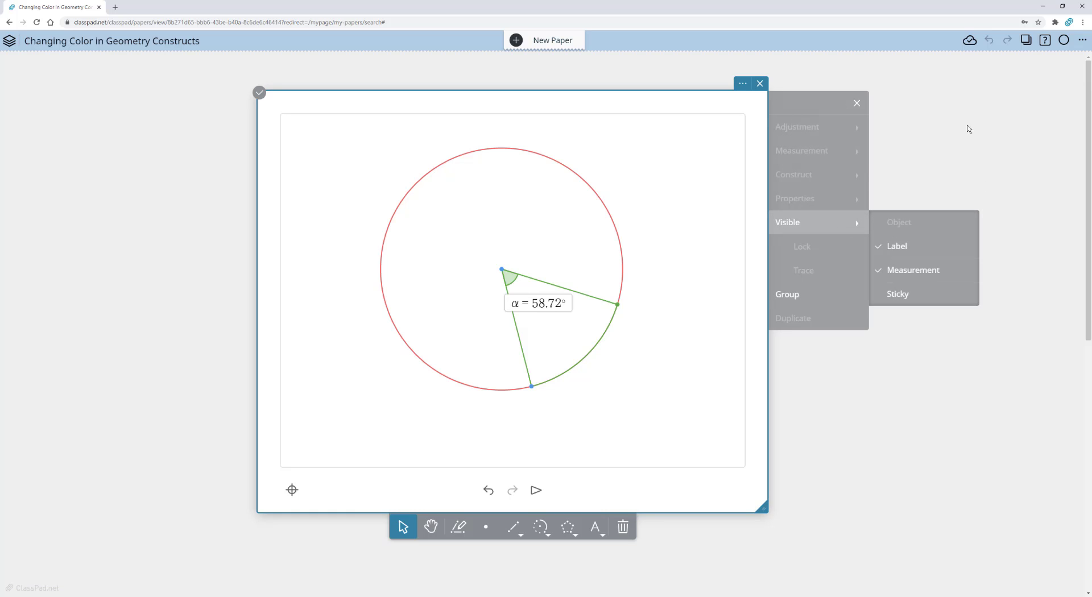
click(908, 249)
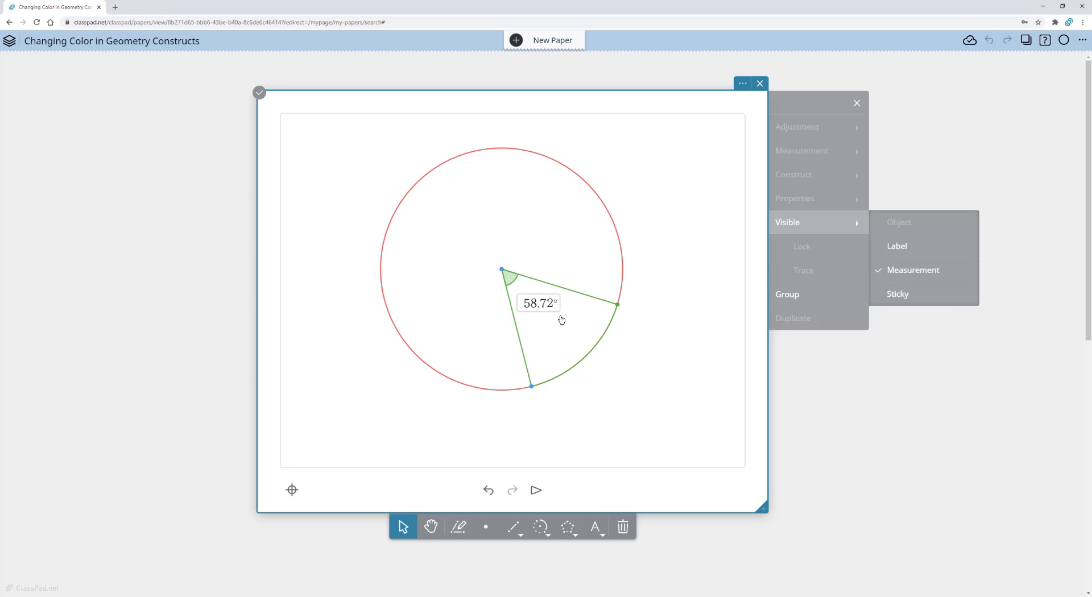
click(700, 341)
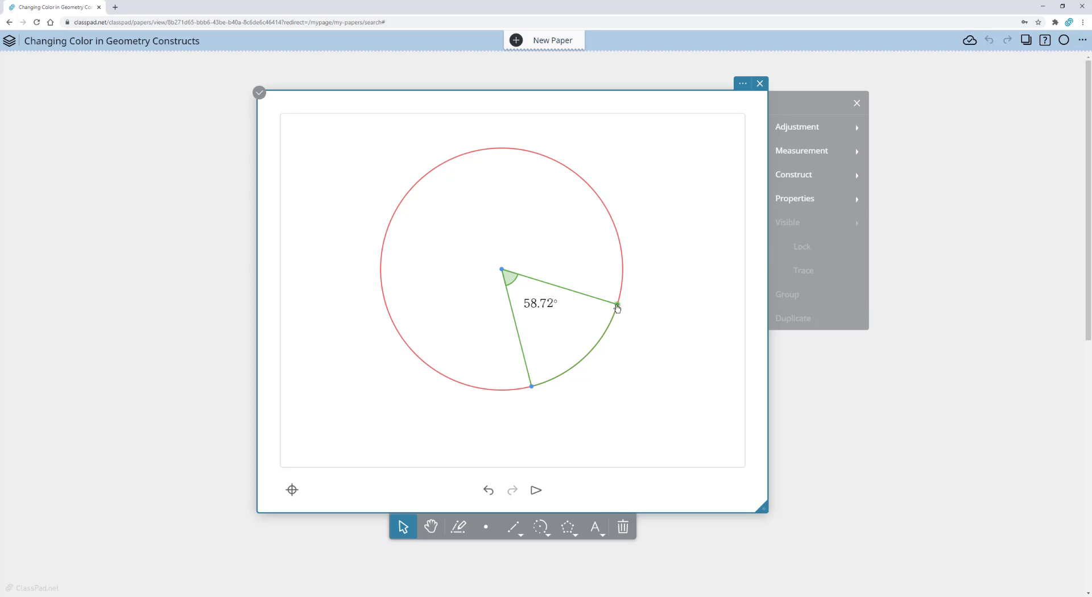
Step: Check which measurements the arc offers and move its upper end point up the circle to make the central angle about 83°
mouse_move(616, 307)
mouse_down()
mouse_move(621, 224)
mouse_move(537, 176)
mouse_move(599, 237)
mouse_move(603, 292)
mouse_move(619, 294)
mouse_up()
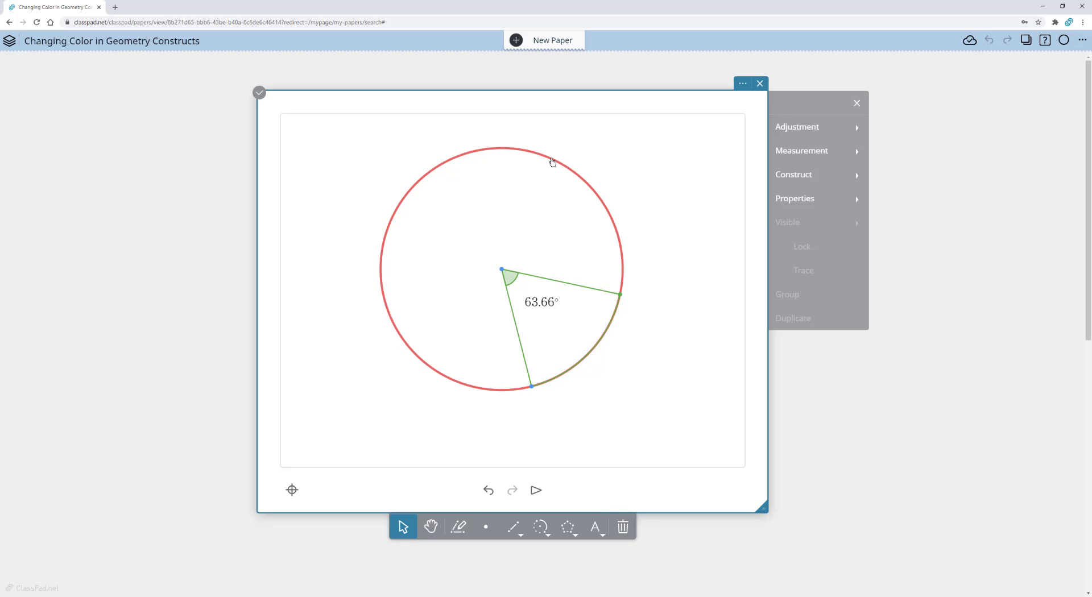
click(601, 344)
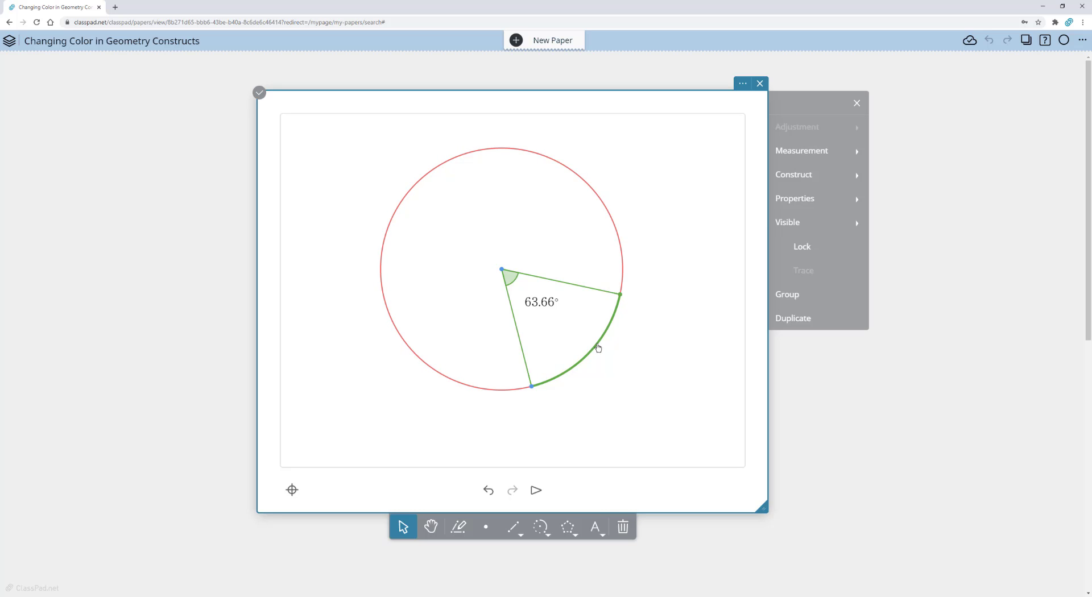
click(816, 158)
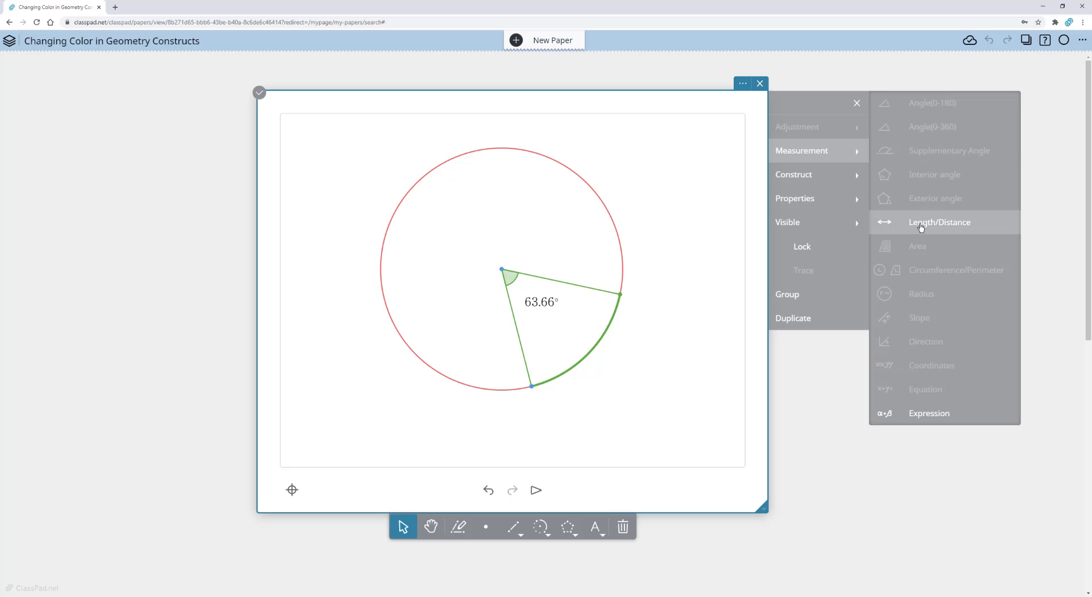
click(632, 349)
drag(622, 301, 625, 255)
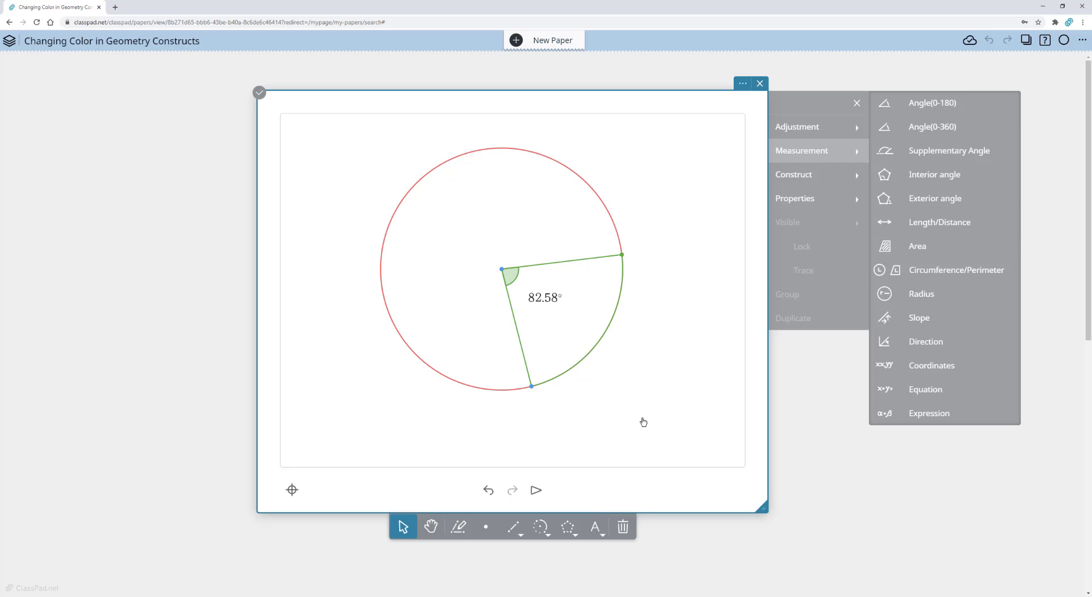
Step: Draw a purple infinite line cutting the red circle at two points, one on its lower-left arc and one near its top
click(515, 537)
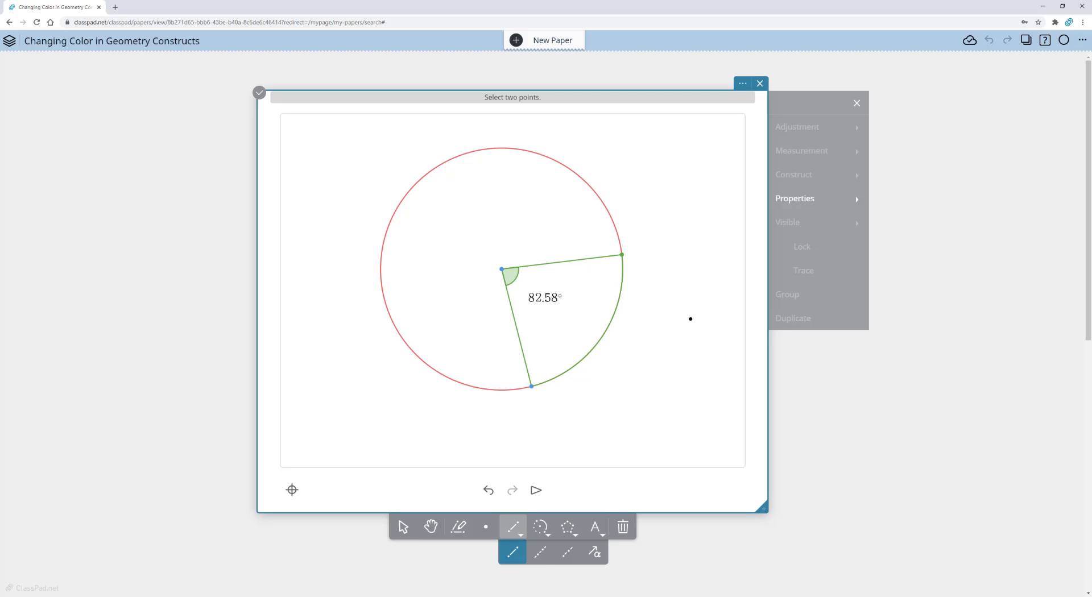
click(537, 556)
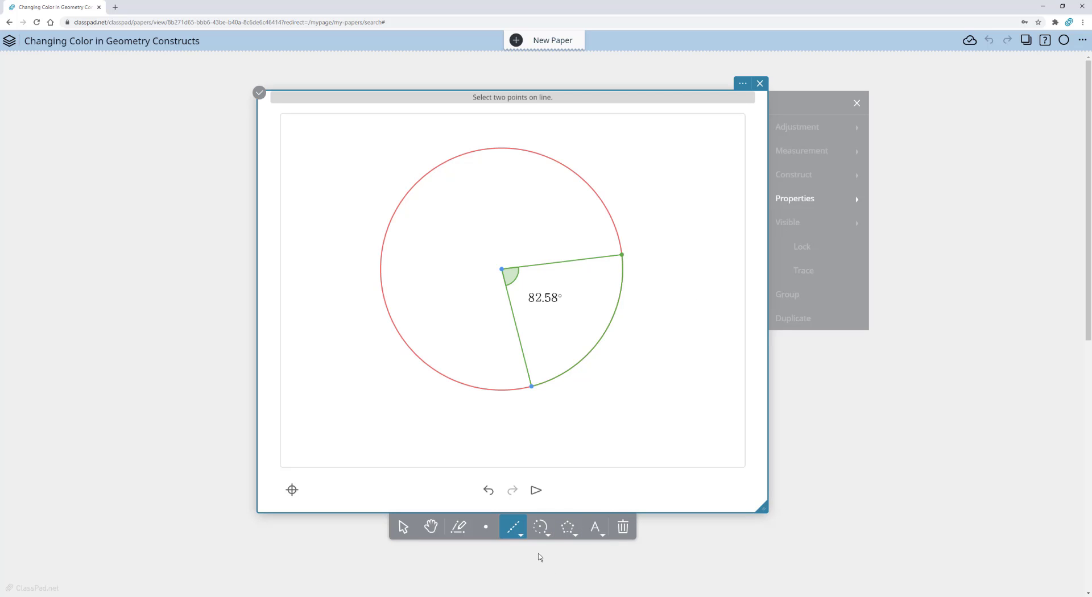
click(808, 199)
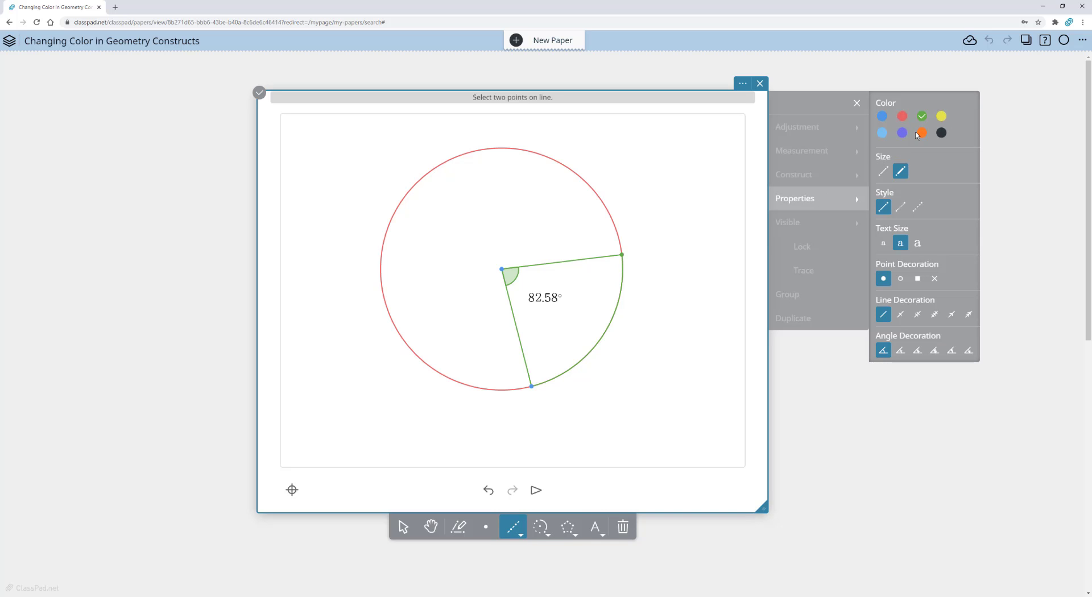
click(903, 134)
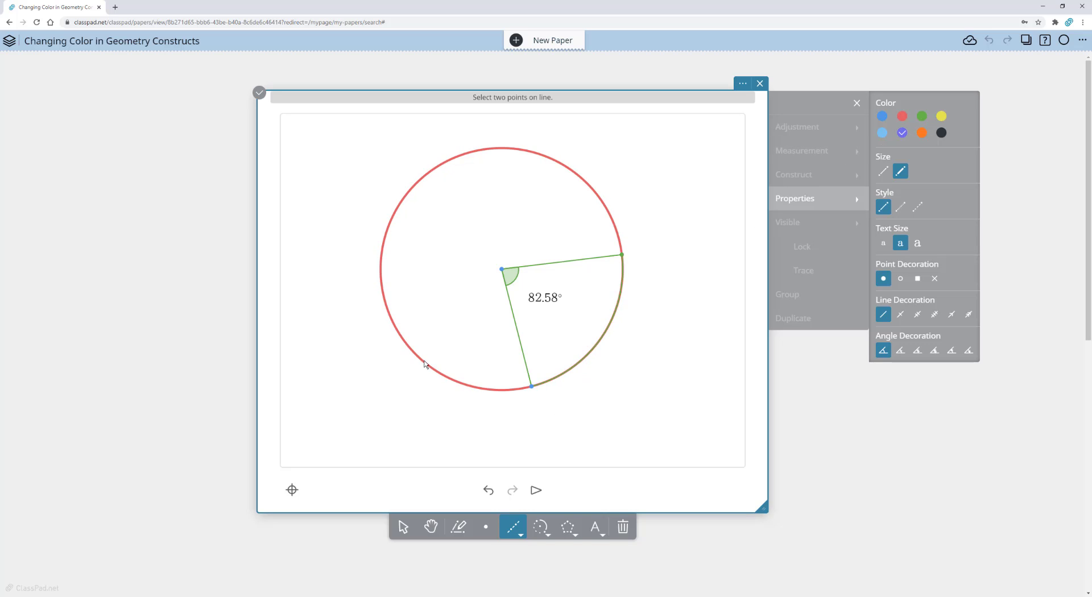
click(406, 344)
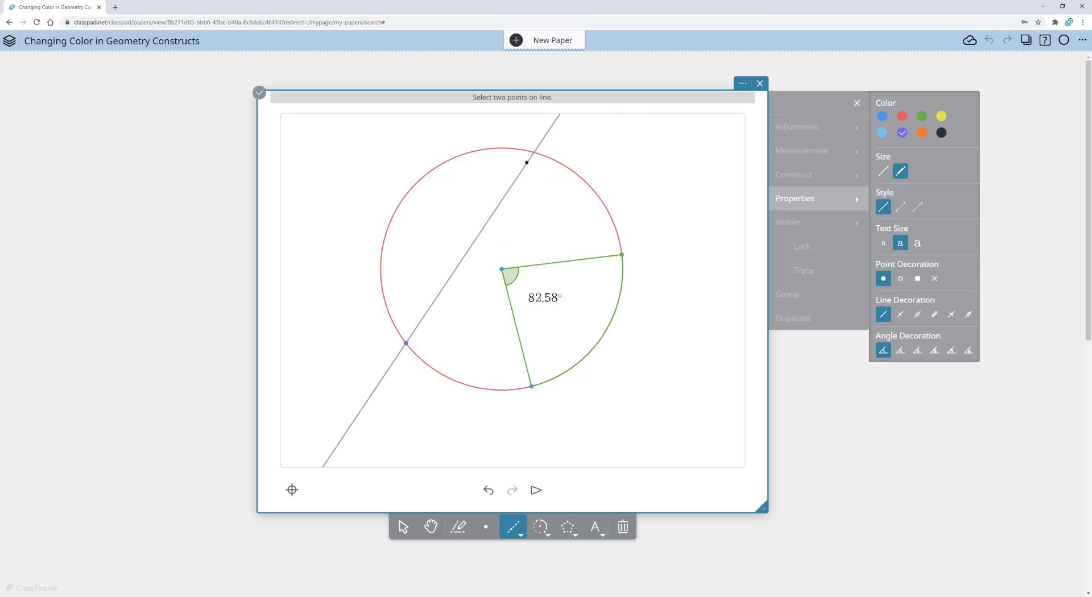
click(532, 154)
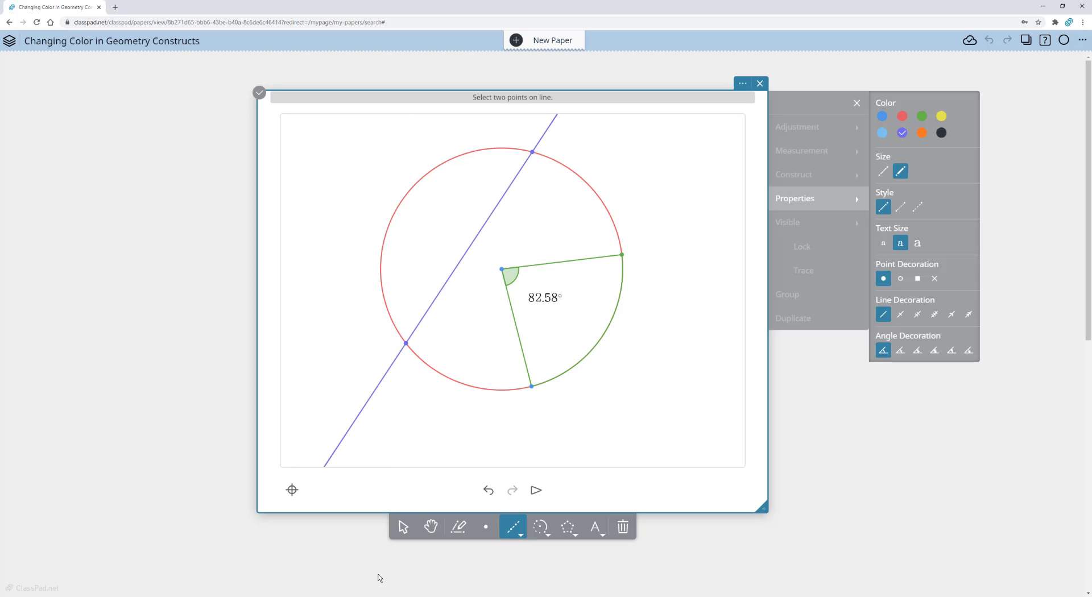
Step: Move the purple line's lower point slightly up the circle, and move the green arc's upper end point down to make the angle about 74°
click(403, 527)
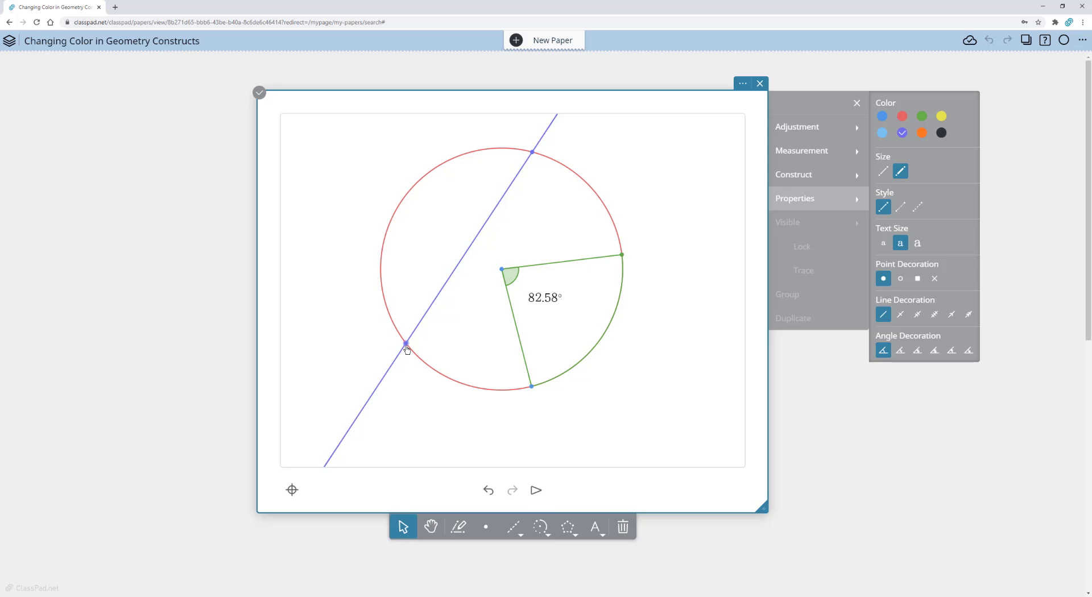
mouse_move(406, 348)
mouse_down()
mouse_move(380, 238)
mouse_move(383, 185)
mouse_move(385, 302)
mouse_move(451, 417)
mouse_move(376, 351)
mouse_move(398, 341)
mouse_up()
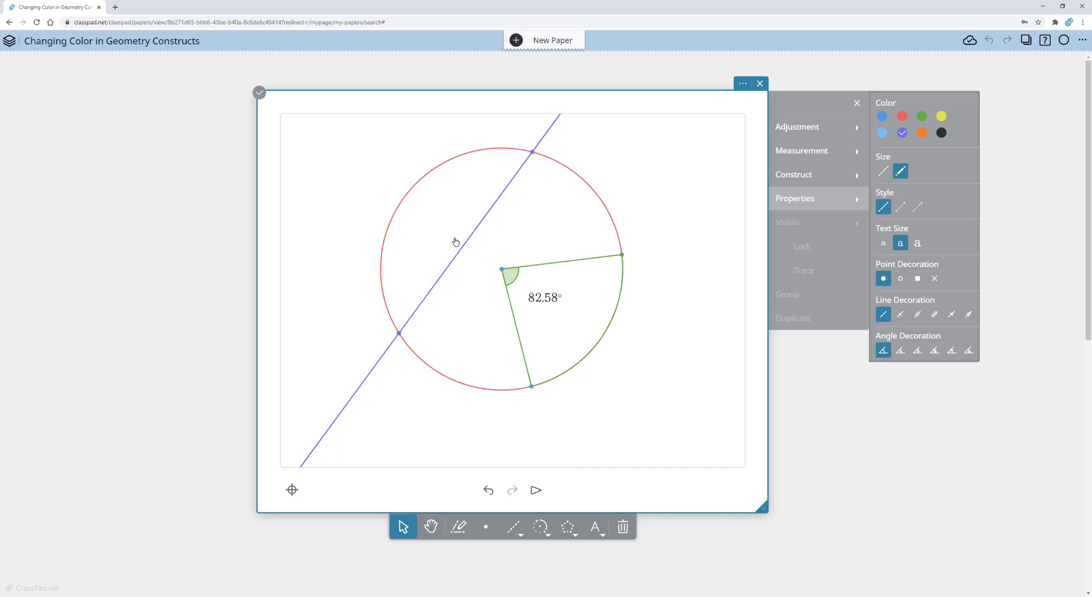
click(423, 302)
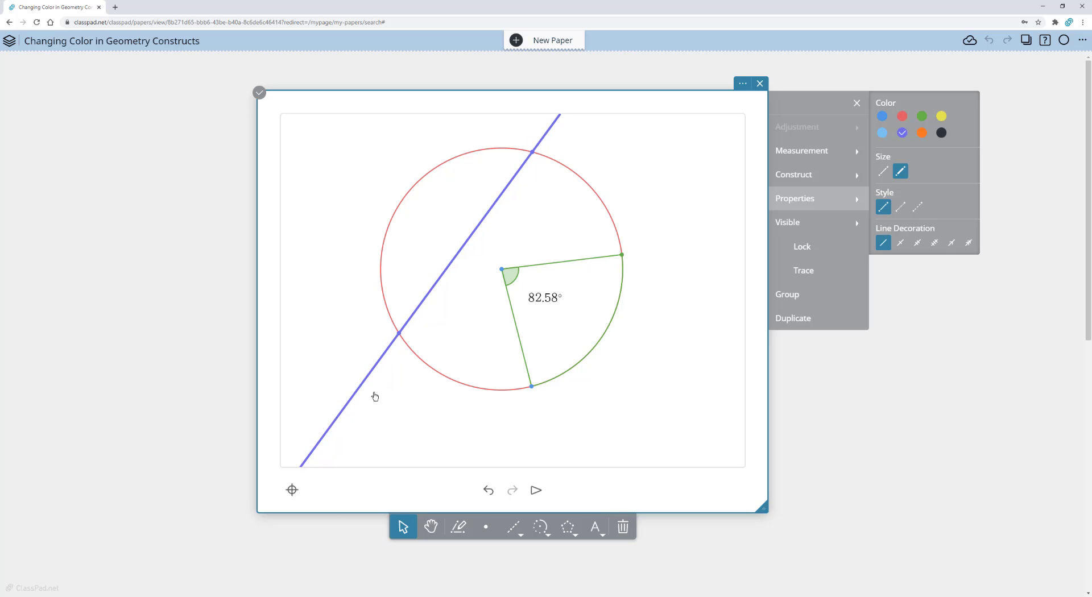
click(519, 214)
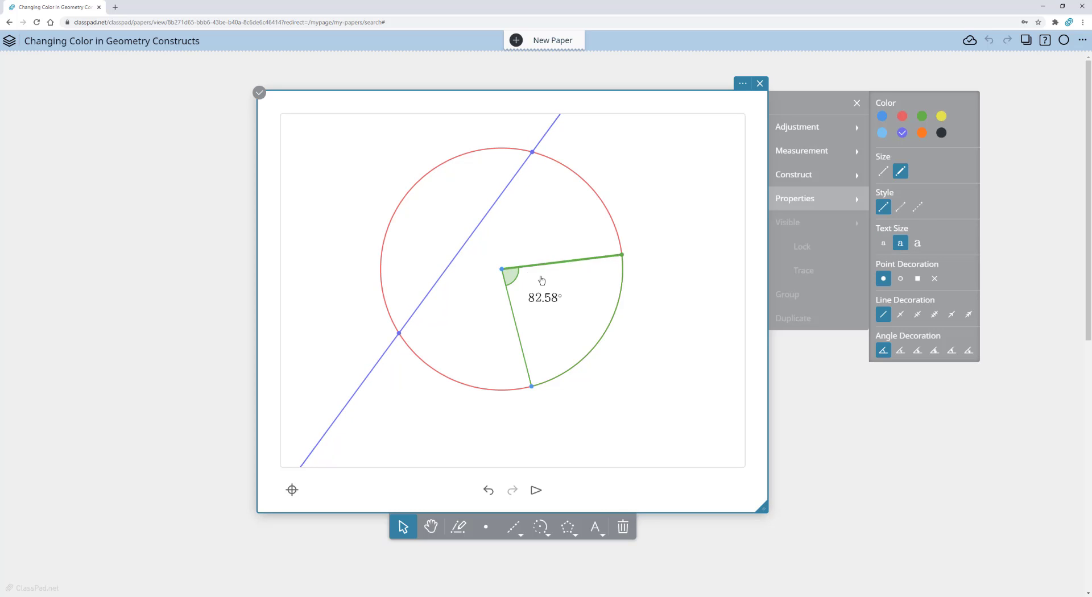
mouse_move(624, 259)
mouse_down()
mouse_move(608, 212)
mouse_move(624, 275)
mouse_up()
Step: Draw a line segment joining the two points where the purple line meets the circle
click(519, 544)
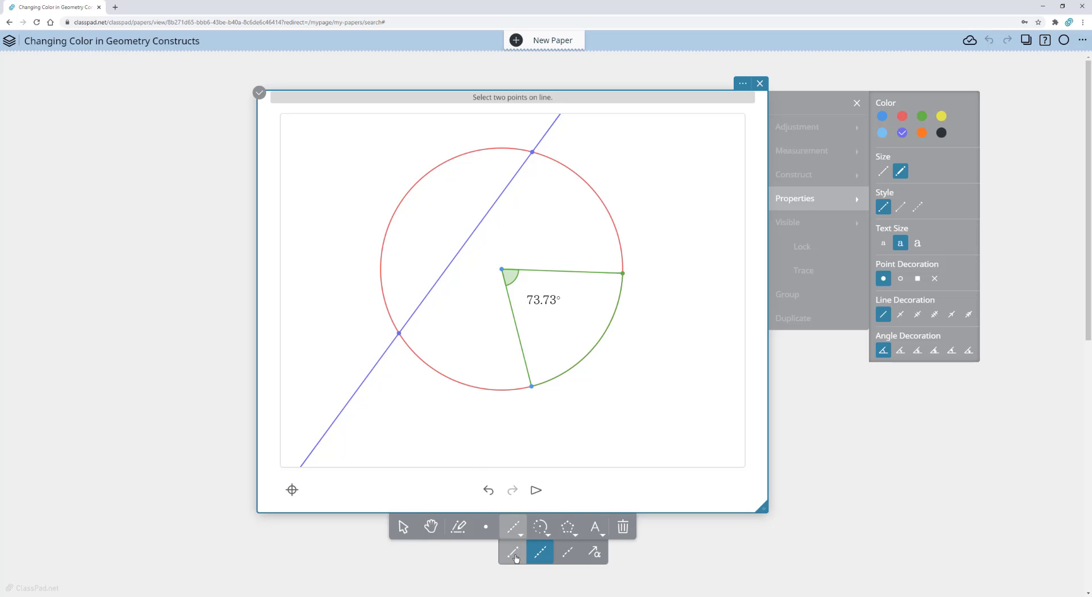
click(516, 556)
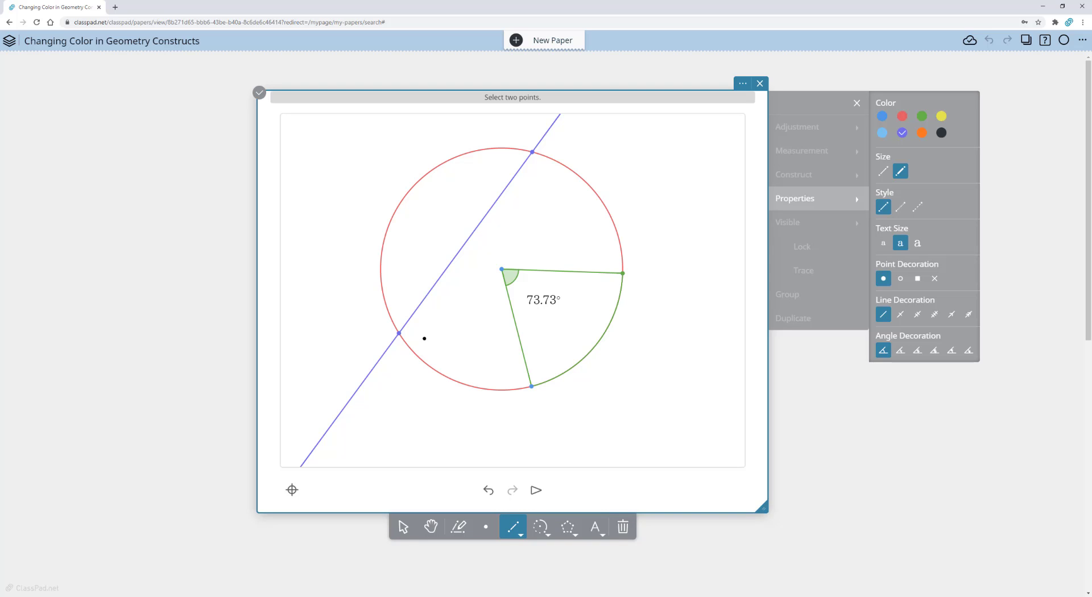
click(399, 335)
click(533, 153)
click(403, 527)
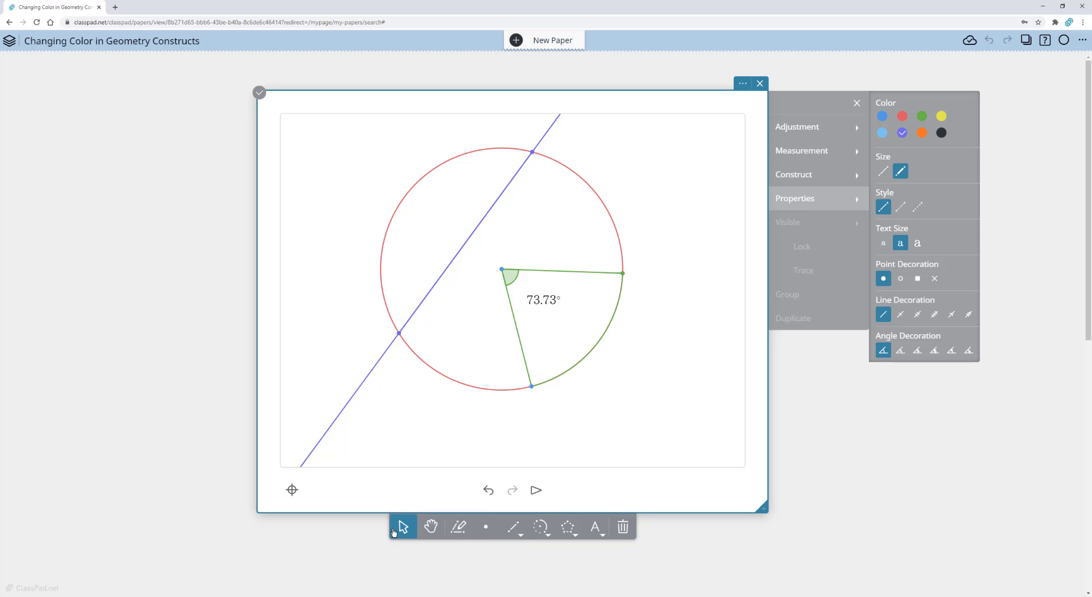
Step: Colour the chord segment orange and move its lower end point slightly further up the circle
click(444, 279)
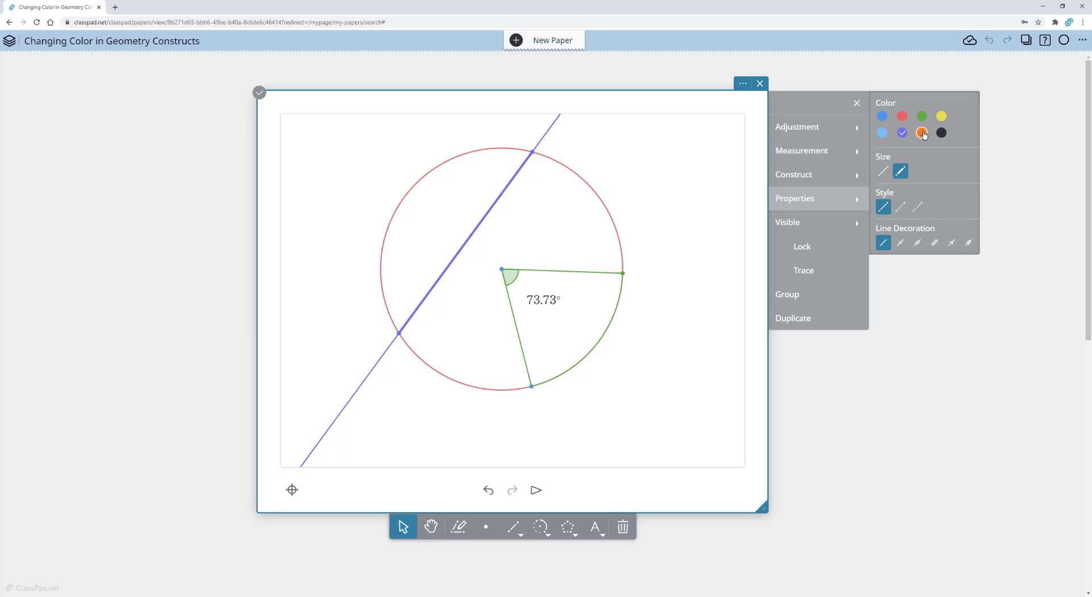
click(922, 132)
click(553, 222)
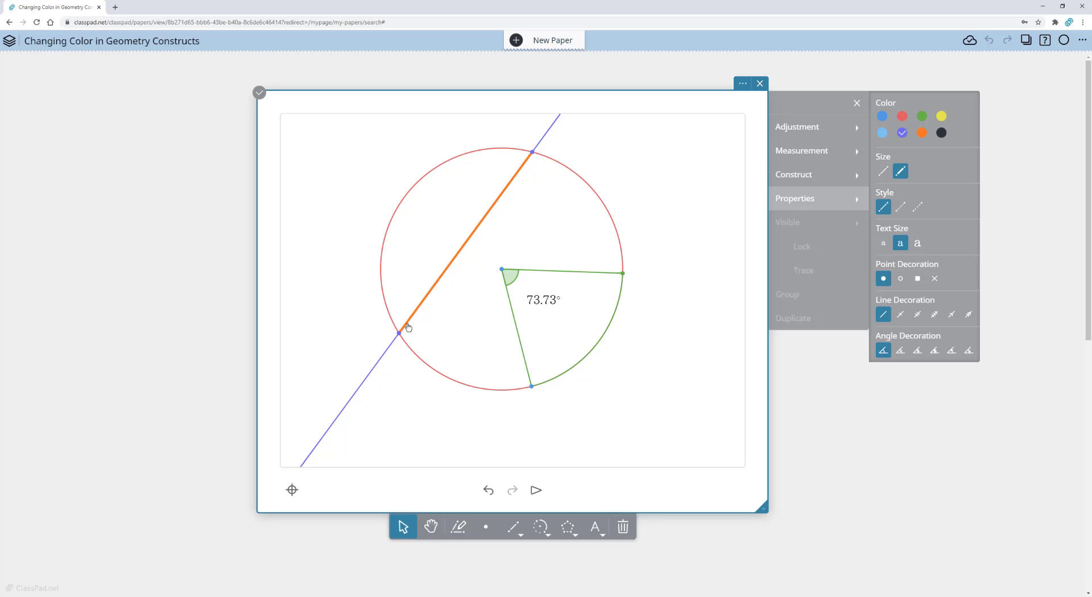
mouse_move(401, 338)
mouse_down()
mouse_move(363, 254)
mouse_move(384, 338)
mouse_up()
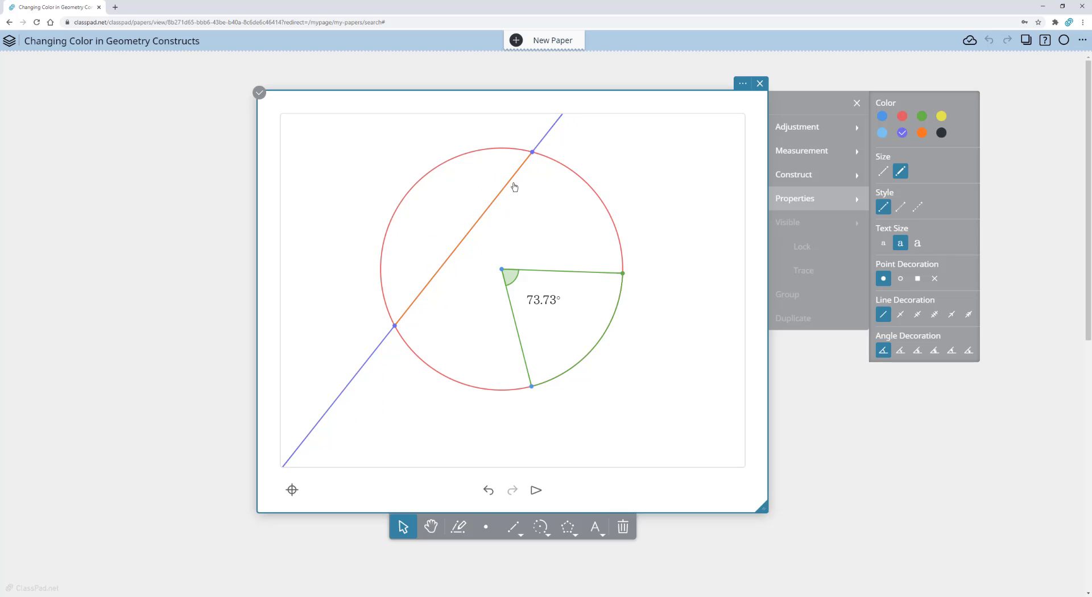